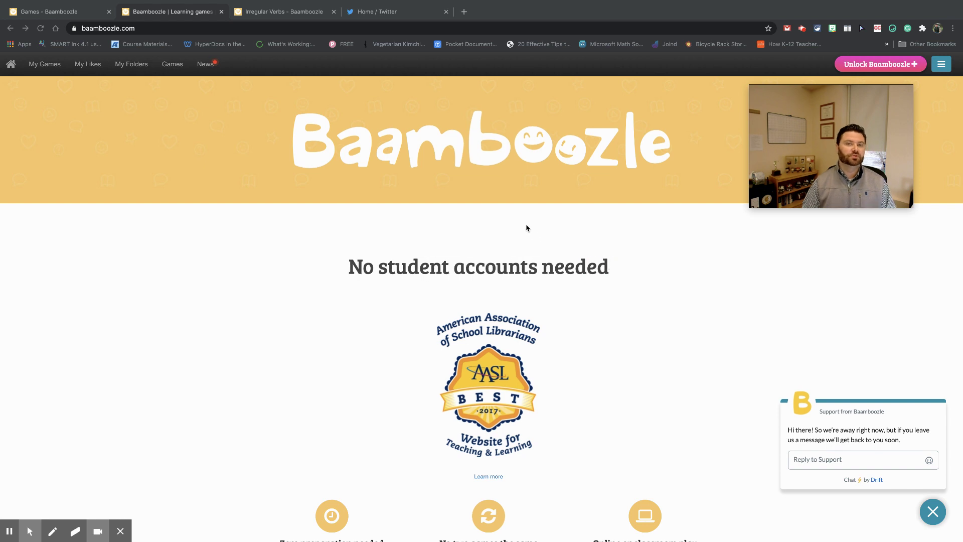
Review the Free and Baamboozle+ plan comparison, close it, and look at the My Games and My Likes pages
left_click(889, 66)
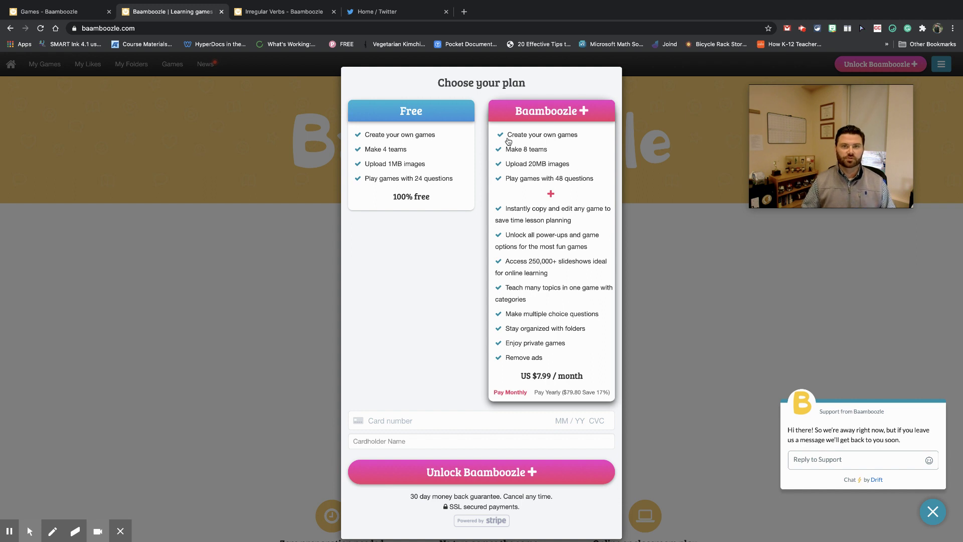
left_click(675, 282)
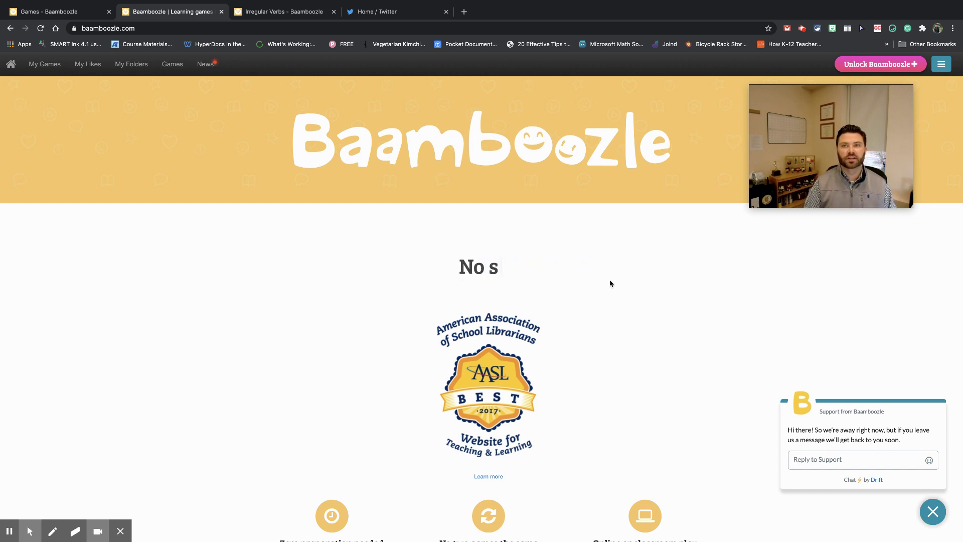
left_click(54, 68)
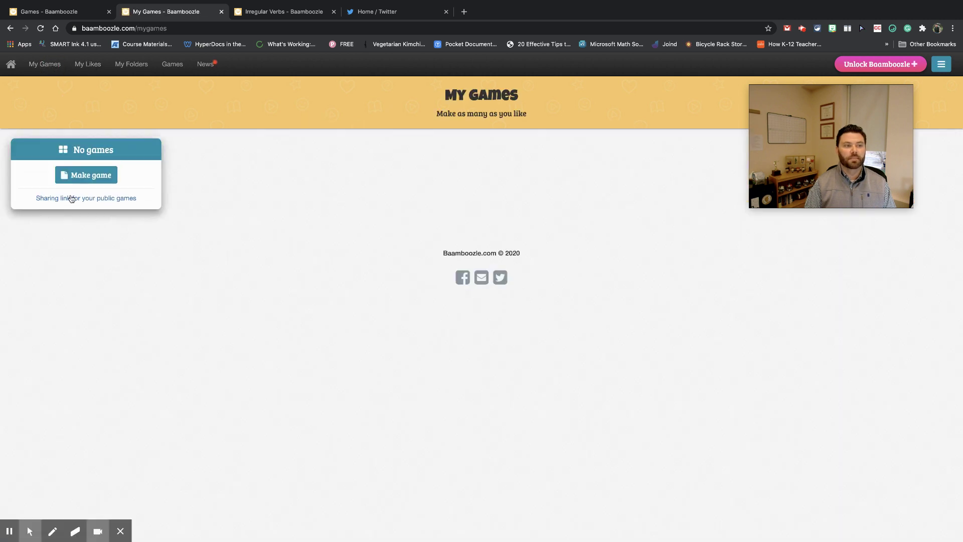
left_click(89, 71)
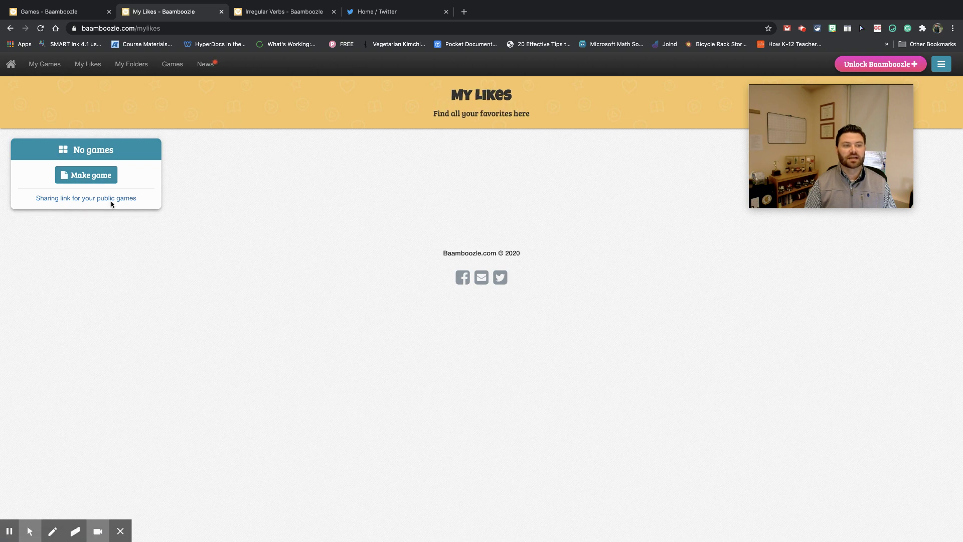
Search the teacher-made games for "2nd grade" and open the Irregular Verbs game
left_click(172, 64)
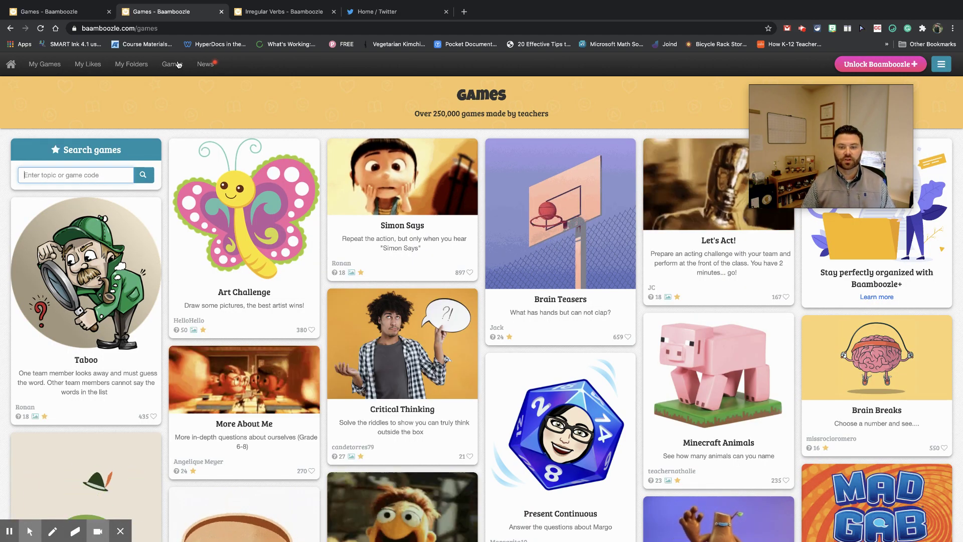
left_click(67, 175)
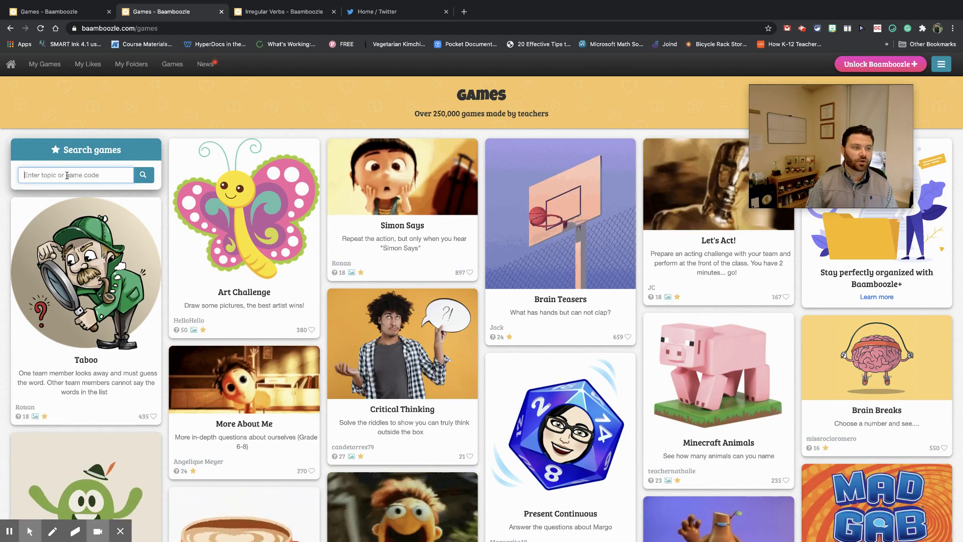
type("2nd grade")
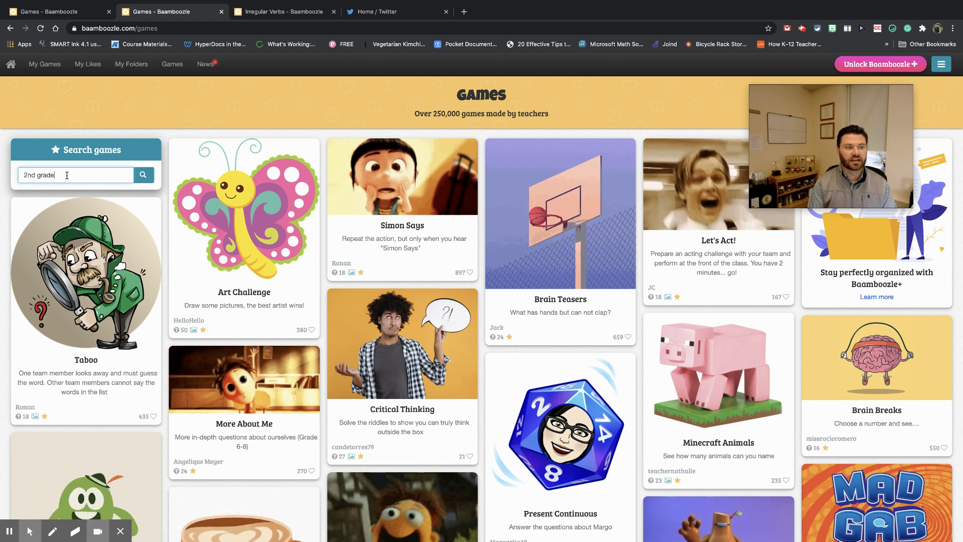
key("Return")
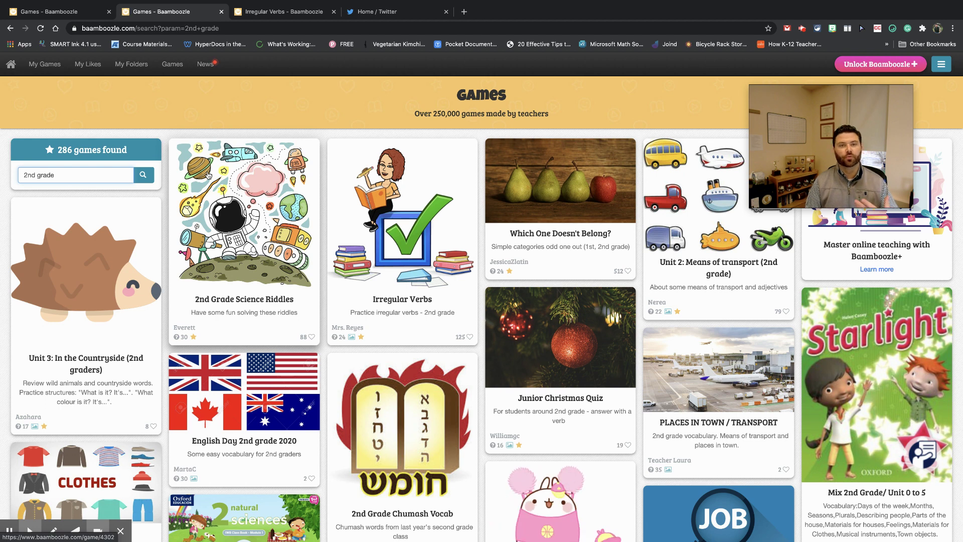
left_click(408, 200)
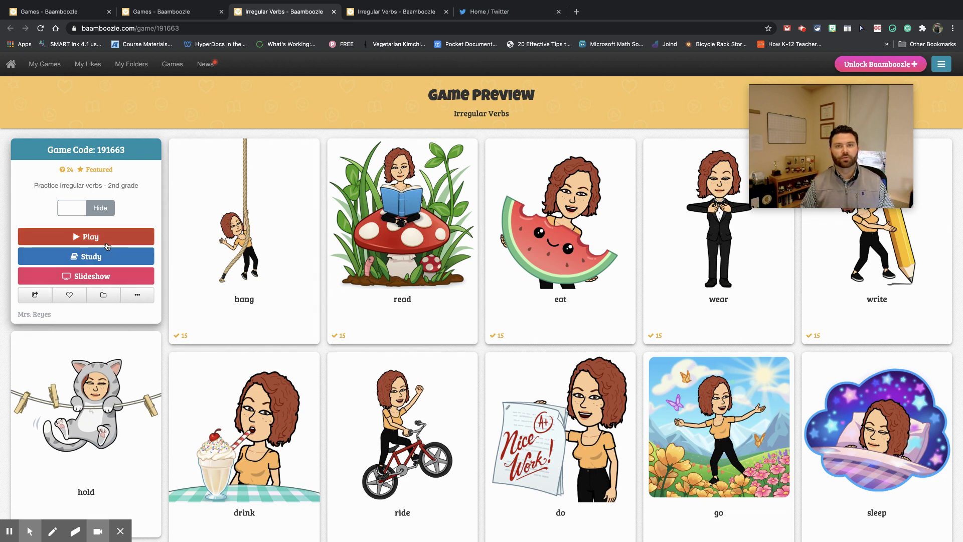
View the Irregular Verbs slideshow as far as the "read" slide, reveal its answer, and exit the slideshow
left_click(97, 282)
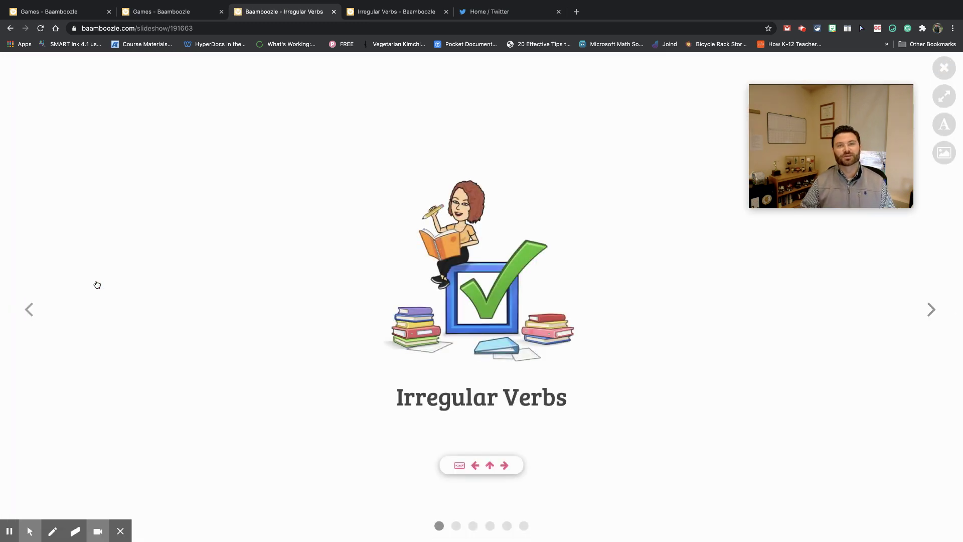
left_click(933, 309)
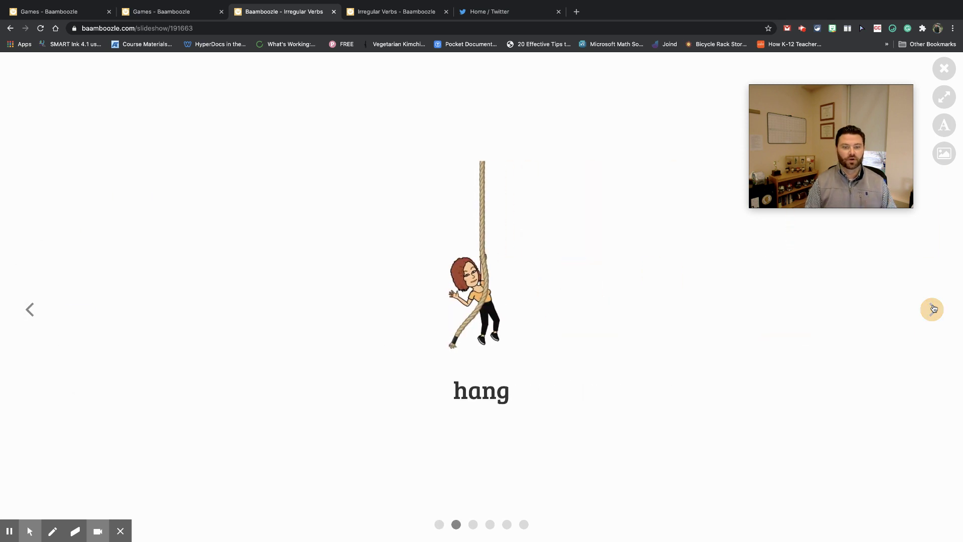
left_click(932, 308)
left_click(514, 310)
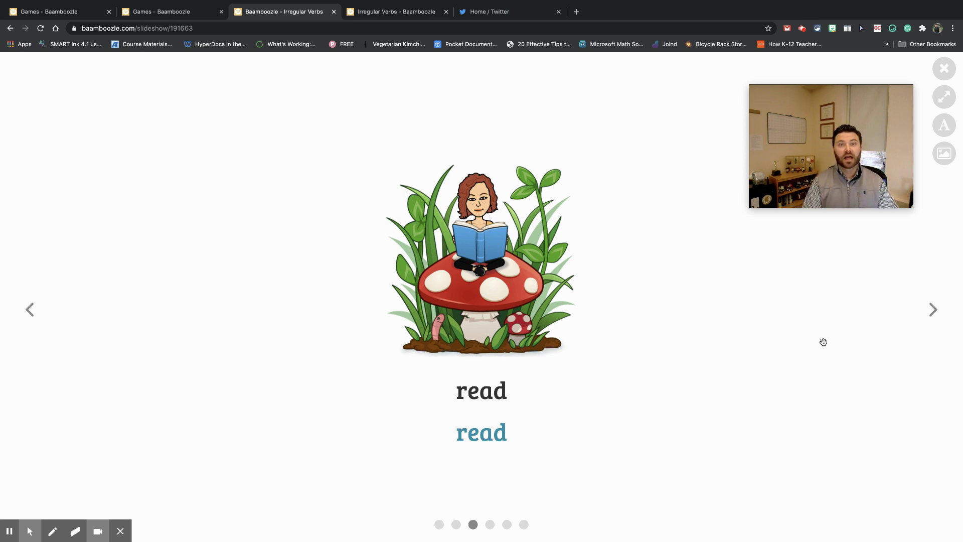
left_click(946, 72)
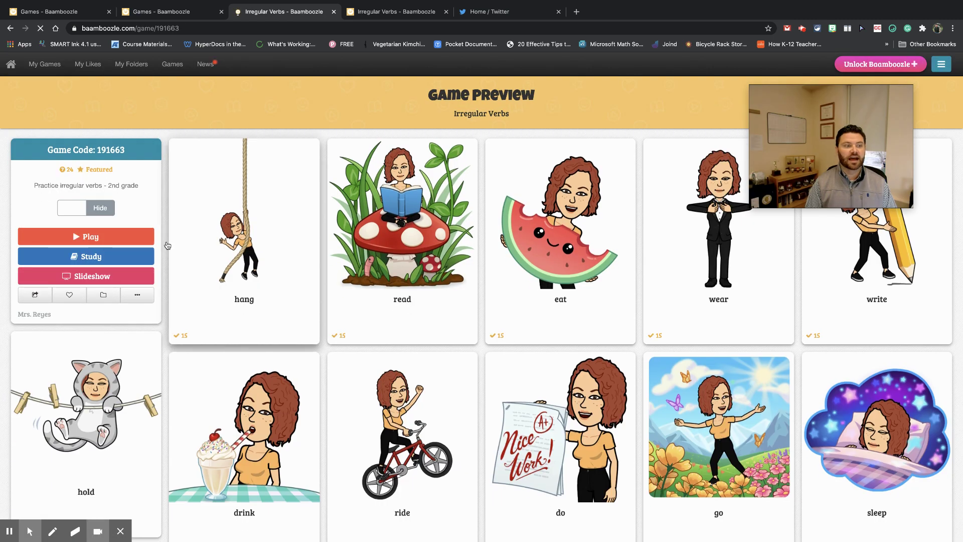
In study mode, check the answer for "write" and mark it correct, mark "do" as wrong, and return to the game preview
left_click(107, 259)
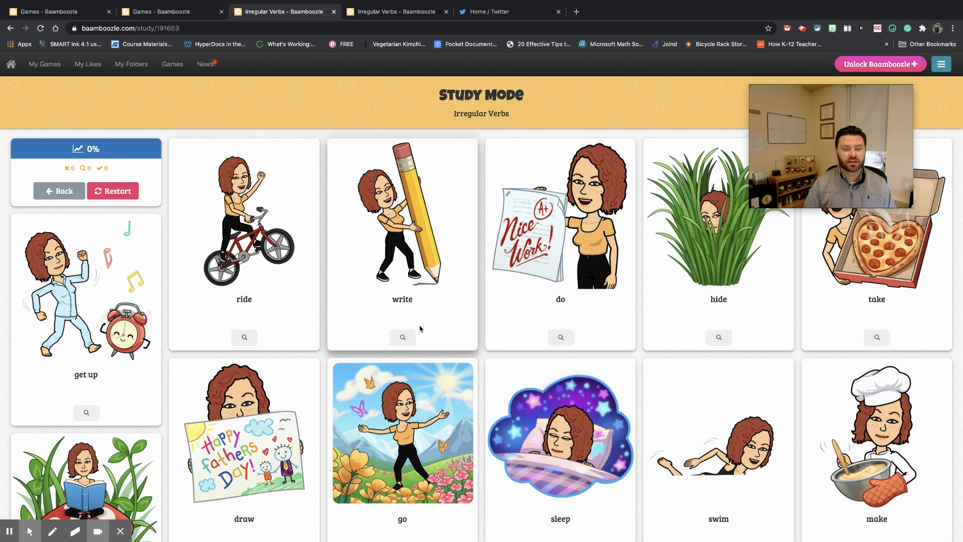
left_click(404, 341)
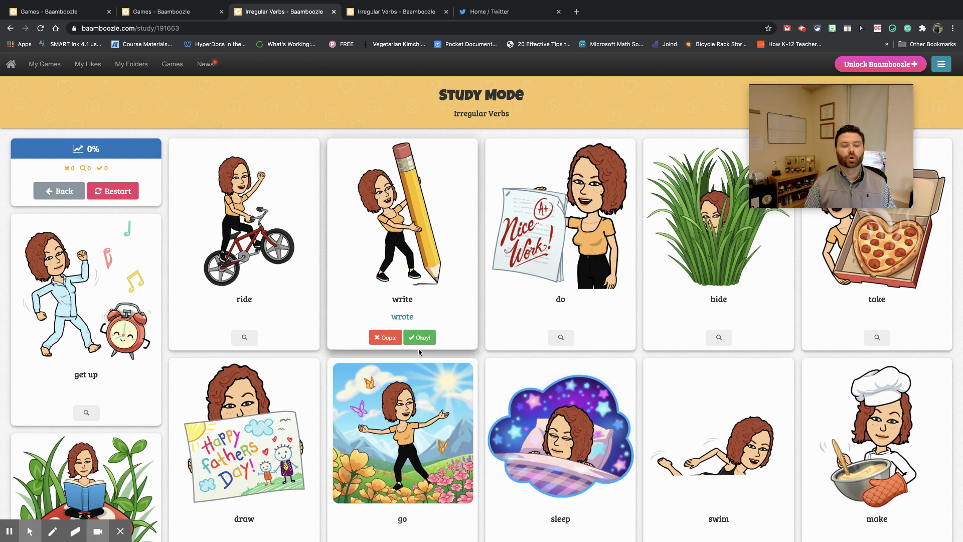
left_click(420, 337)
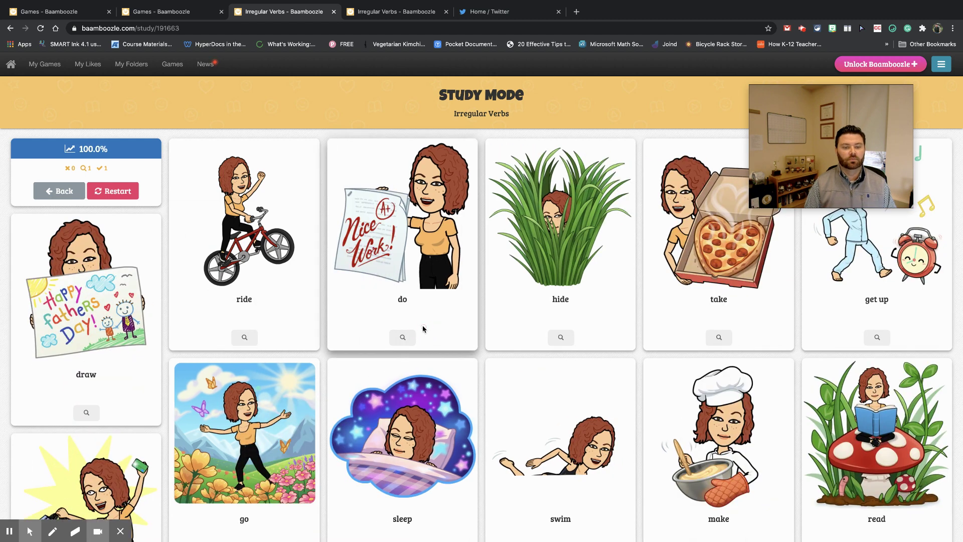
left_click(402, 335)
left_click(396, 337)
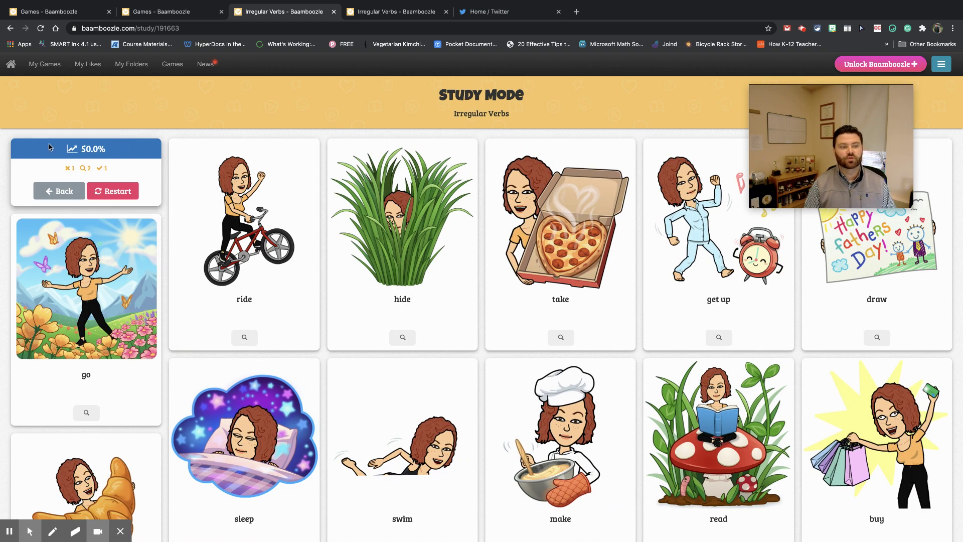
left_click(73, 194)
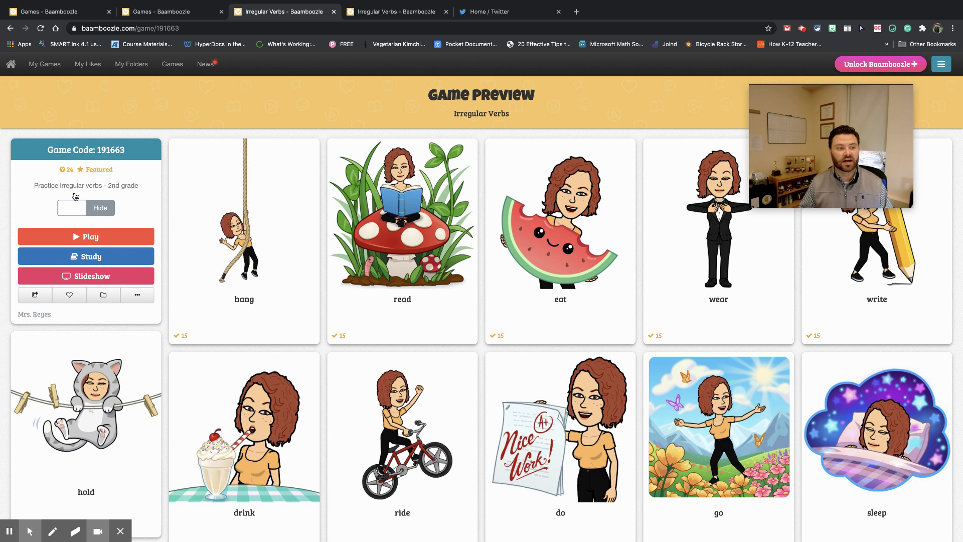
Review the extra play options and start the Irregular Verbs game in Quiz mode with 2 teams and 16 questions
left_click(91, 240)
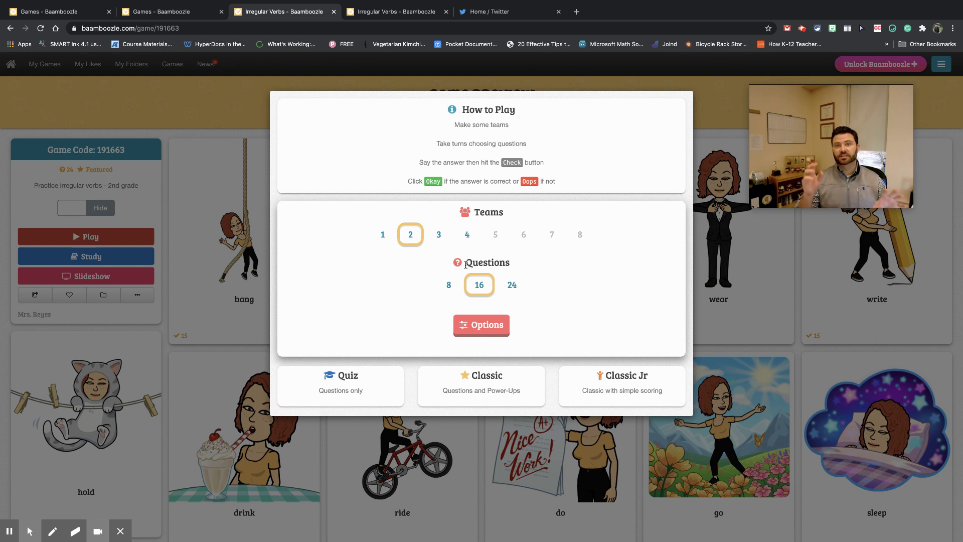
left_click(486, 335)
scroll(543, 415, "down", 3)
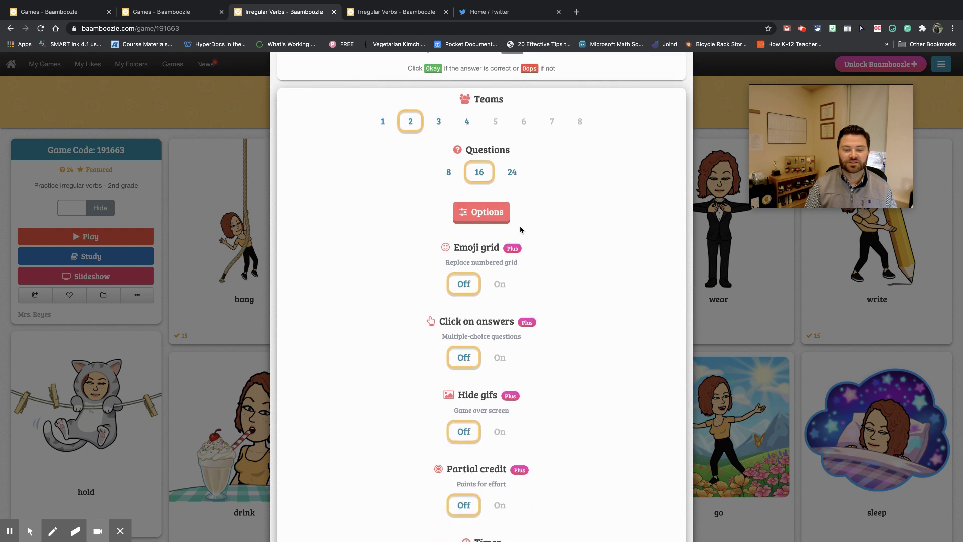
scroll(521, 229, "down", 5)
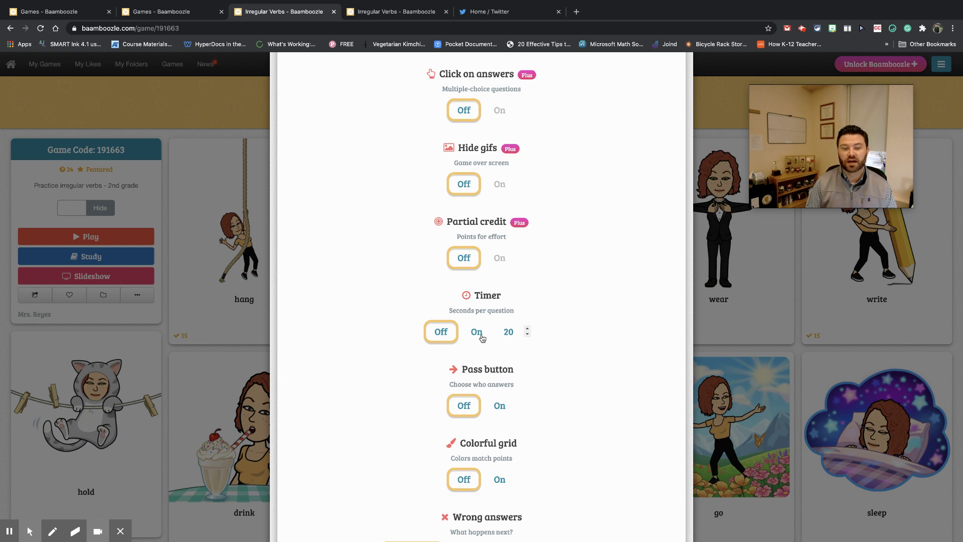
scroll(481, 337, "down", 2)
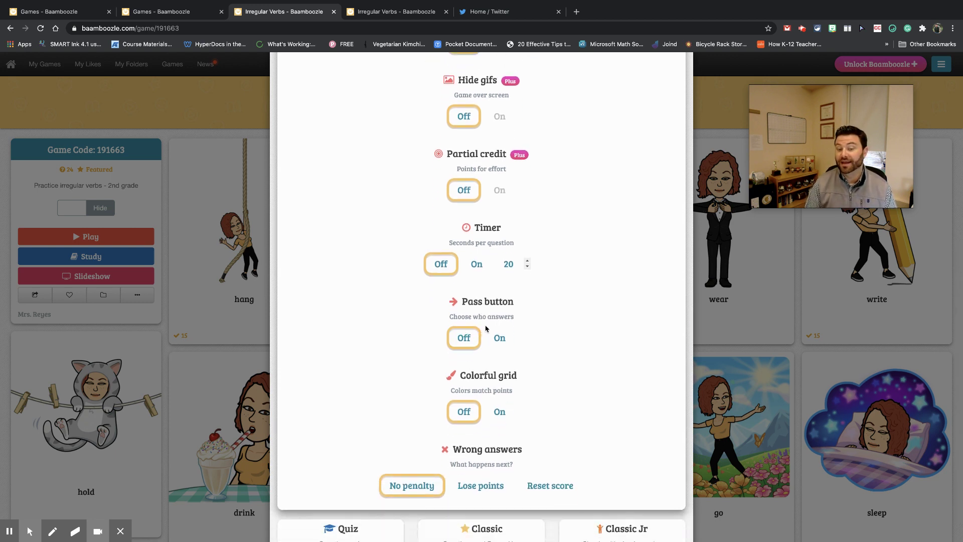
scroll(490, 333, "down", 1)
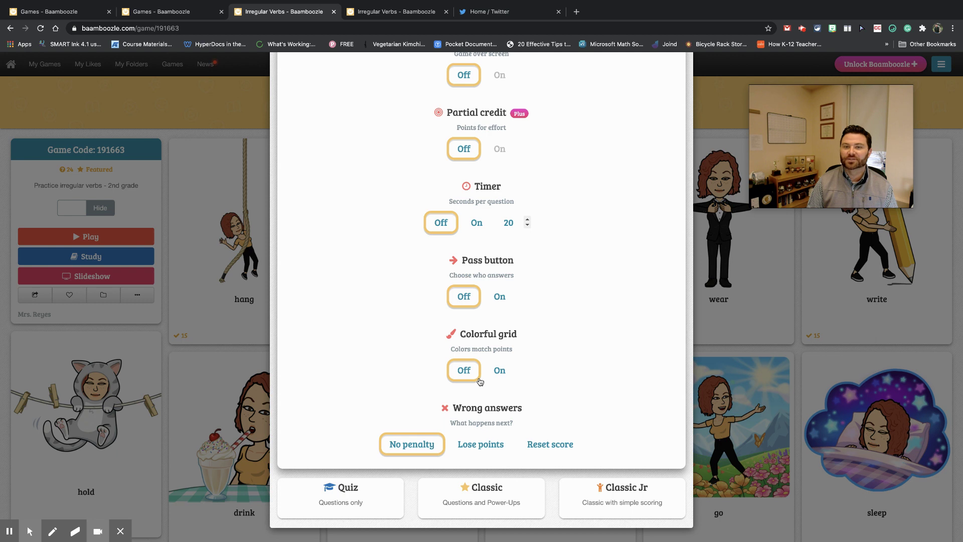
left_click(375, 497)
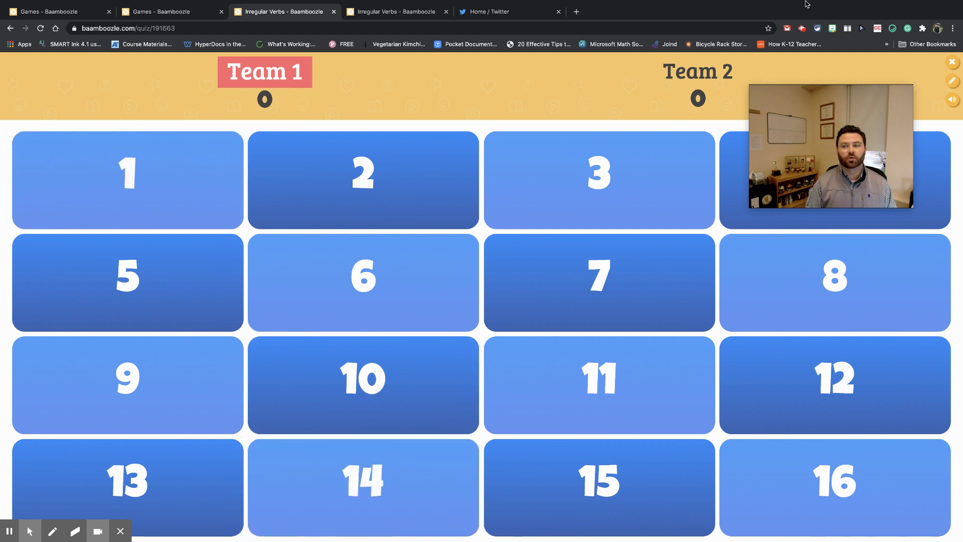
Rename Team 1 as Spartans and Team 2 as Titans
left_click(952, 81)
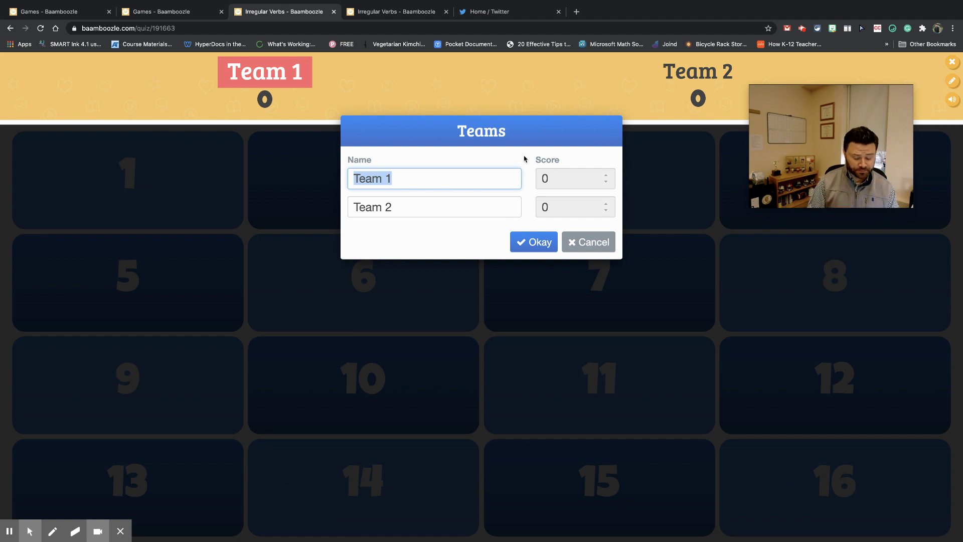
type("Spartans")
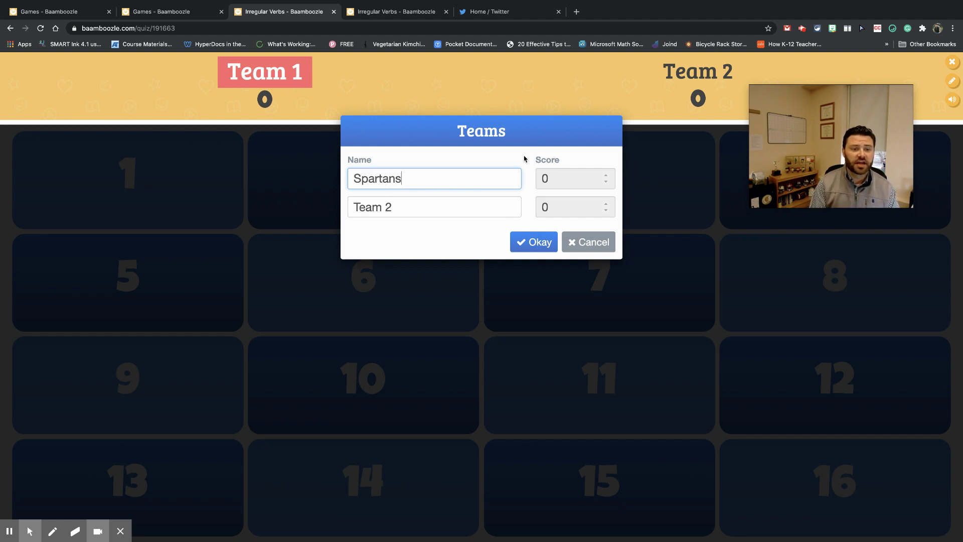
key("Tab")
type("Titans")
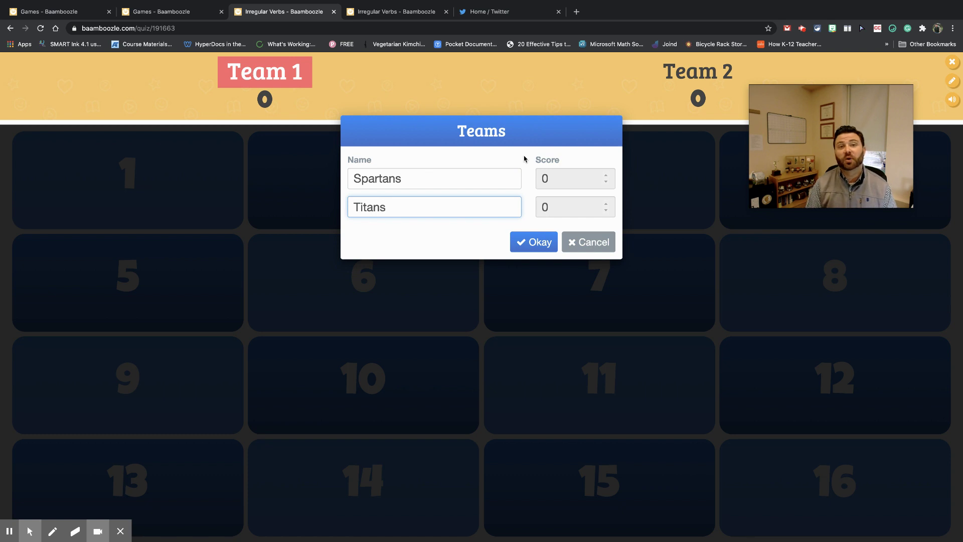
left_click(534, 242)
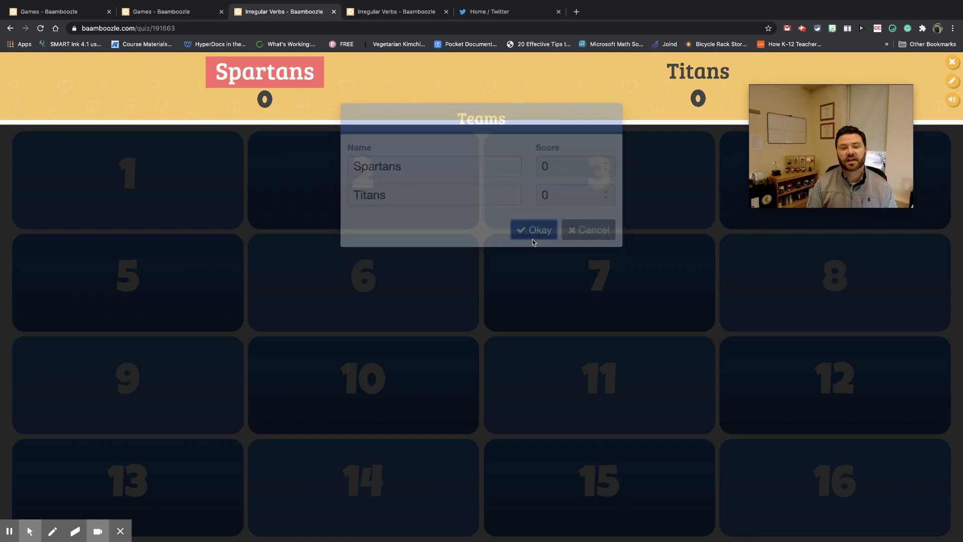
Play question 2 for the Spartans, check the answer, mark it correct, and exit the quiz
left_click(295, 179)
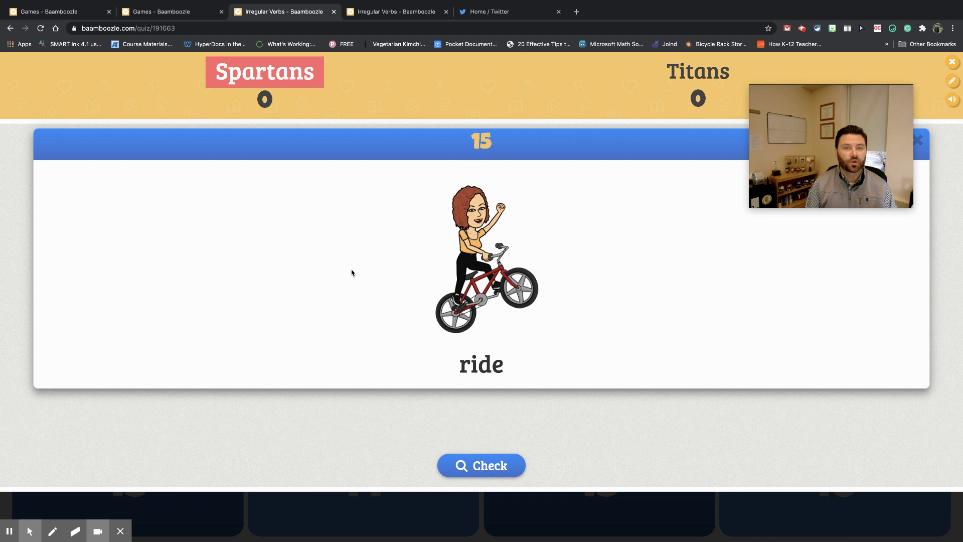
left_click(479, 467)
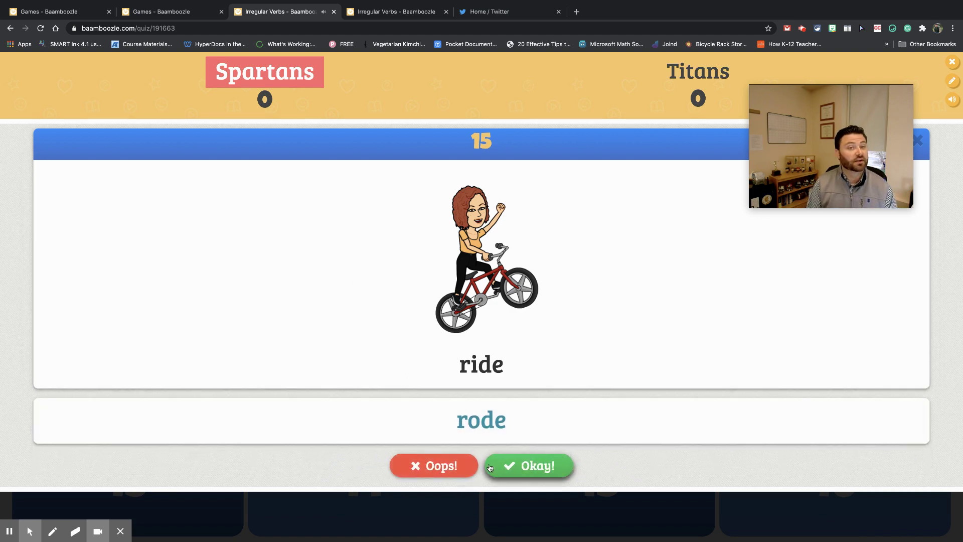
left_click(518, 470)
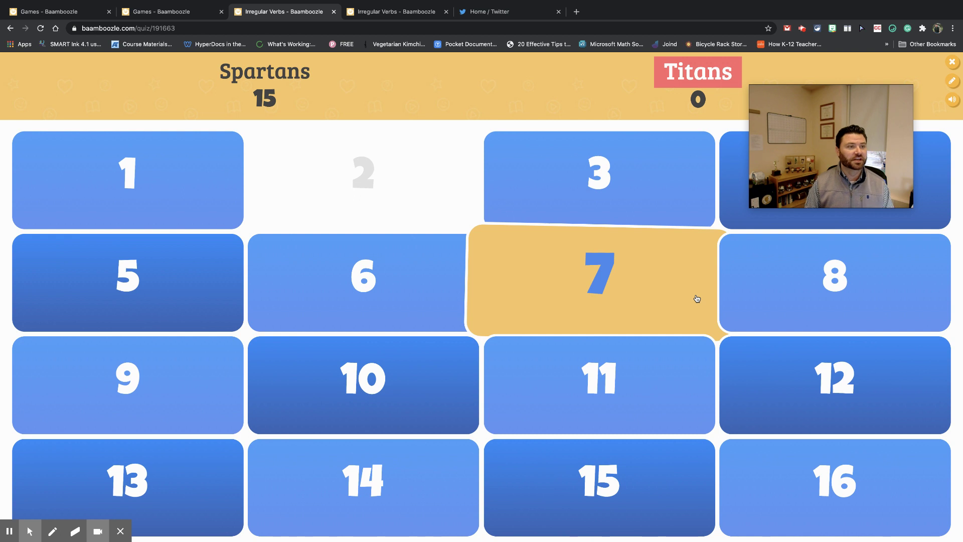
left_click(955, 65)
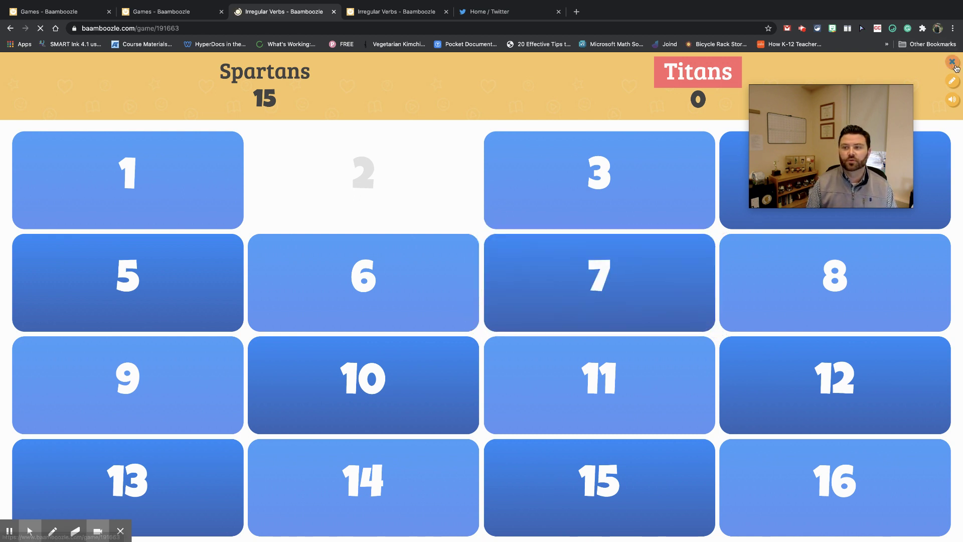
Start making a new game and title it with the creator's first name in possessive form followed by "Sample Game"
left_click(61, 66)
left_click(90, 177)
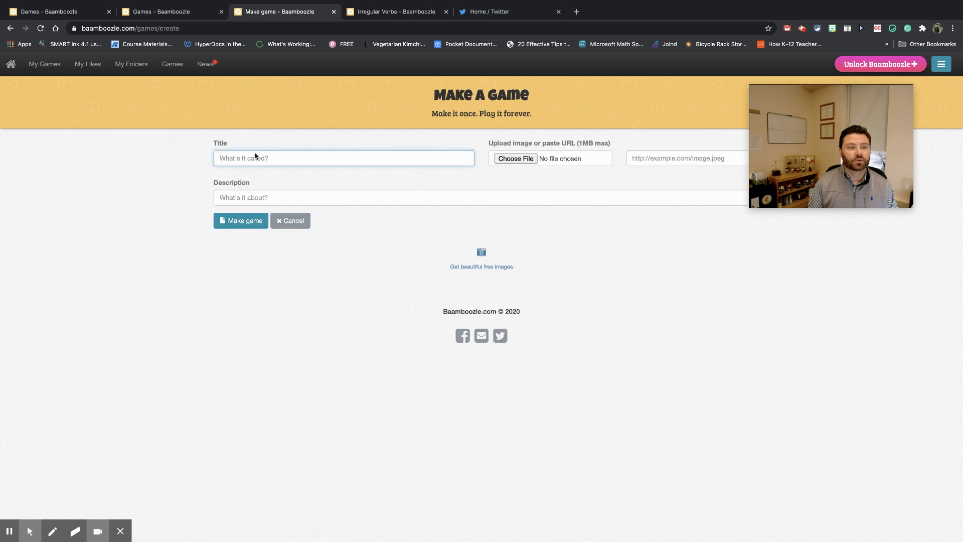
type("Mat")
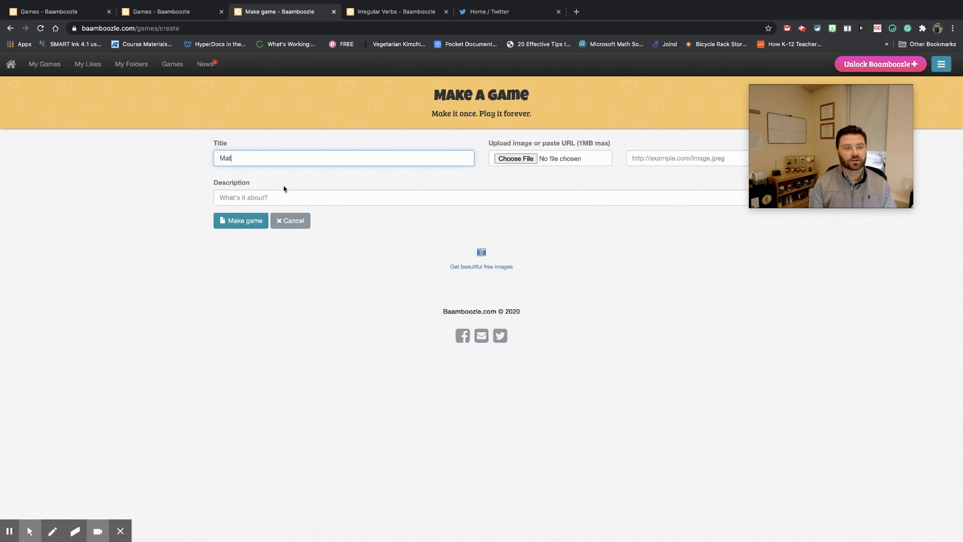
type("t's Samplme Ga")
key("BackSpace")
key("BackSpace")
key("BackSpace")
key("BackSpace")
key("BackSpace")
type("e Game")
Enter "Sample" as the new game's description and create the game
left_click(266, 196)
type("Sample")
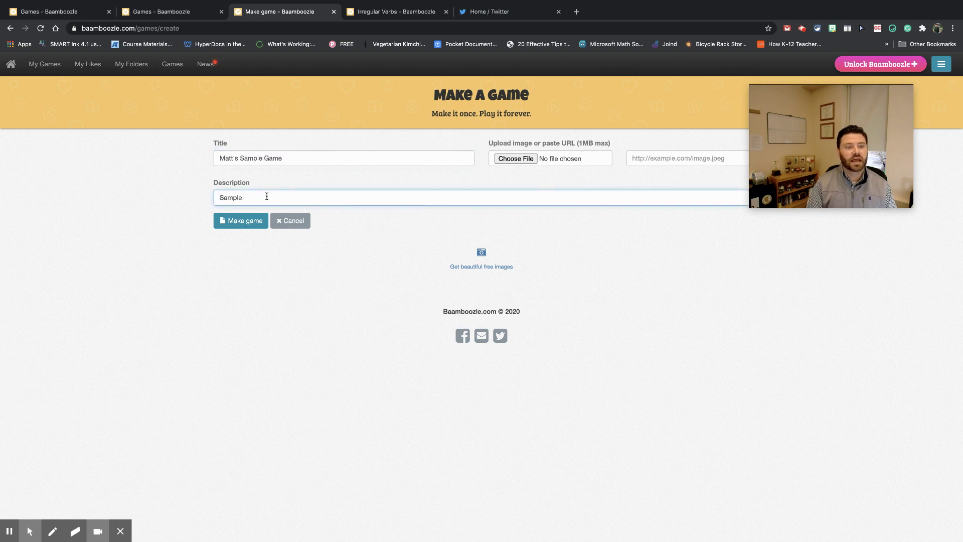
left_click(249, 221)
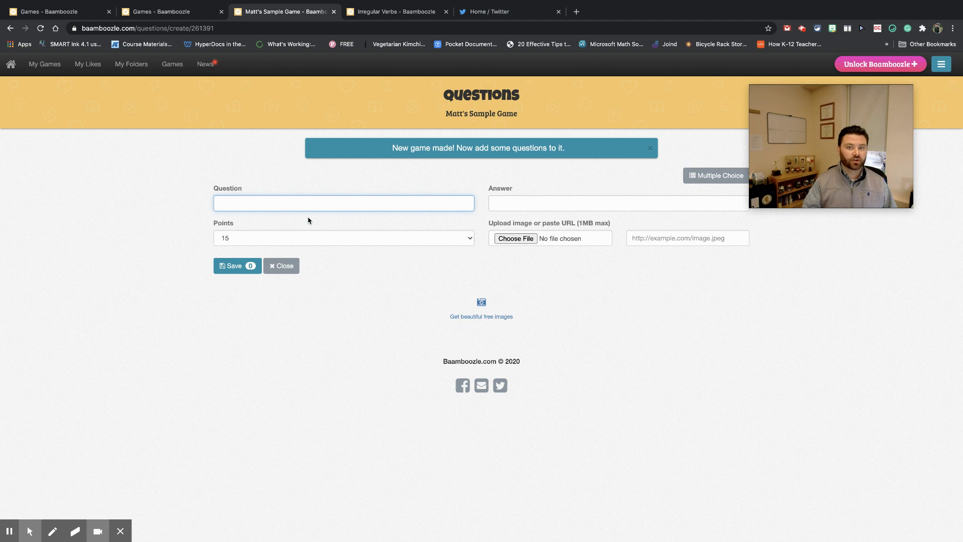
Add the question "What color is the sky?" with the answer "Blue", keep it at 15 points, and save it
type("What color is the sky?")
key("Tab")
type("Blue")
left_click(266, 244)
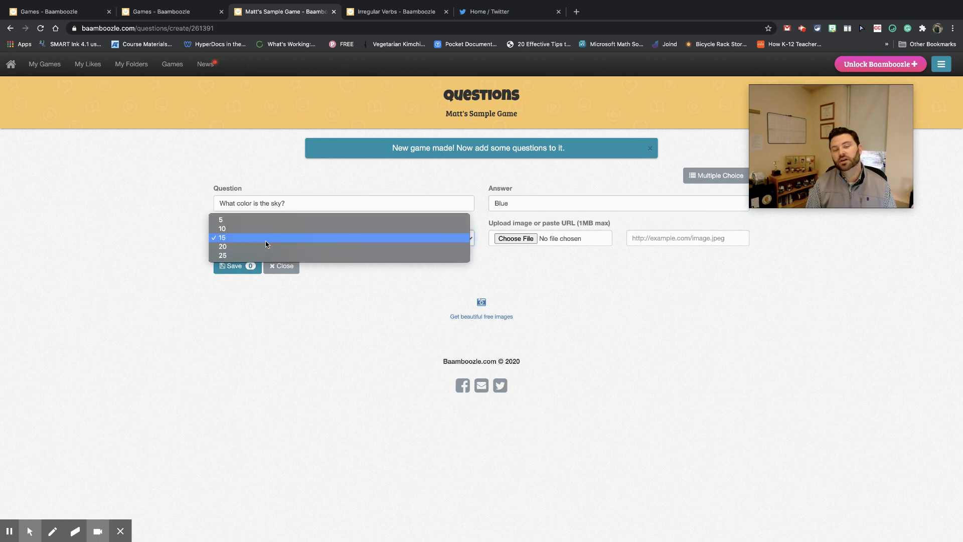
left_click(284, 369)
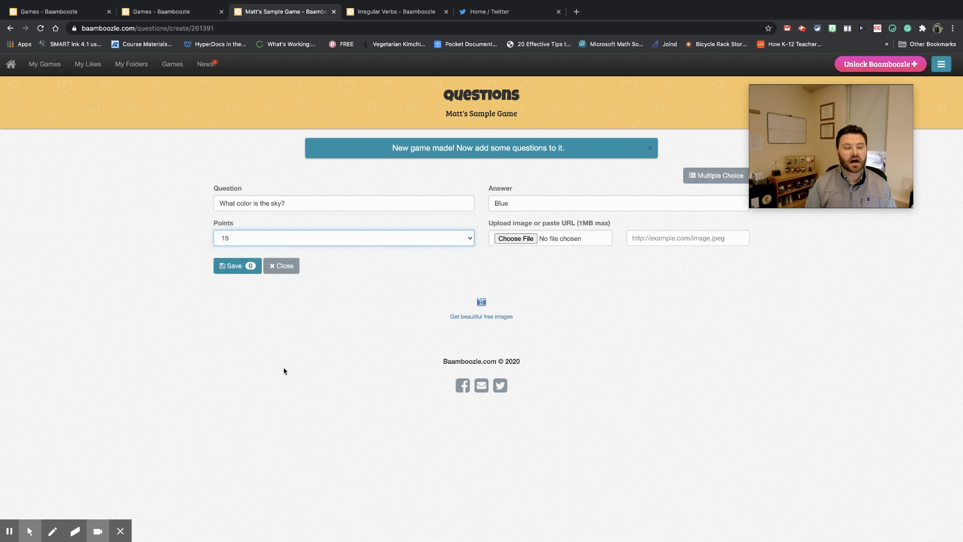
left_click(252, 272)
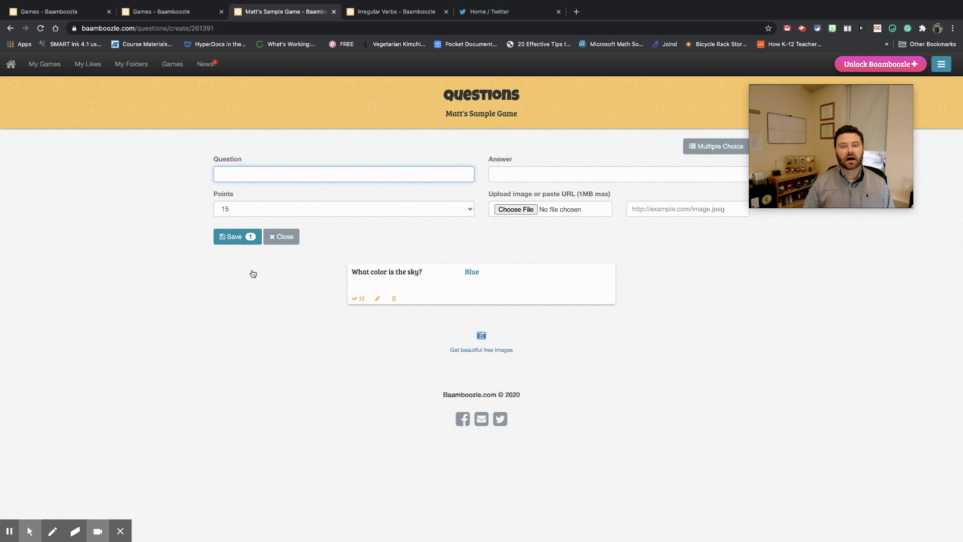
Look at the multiple-choice answer format for a new question, then return to the single-answer format
left_click(695, 152)
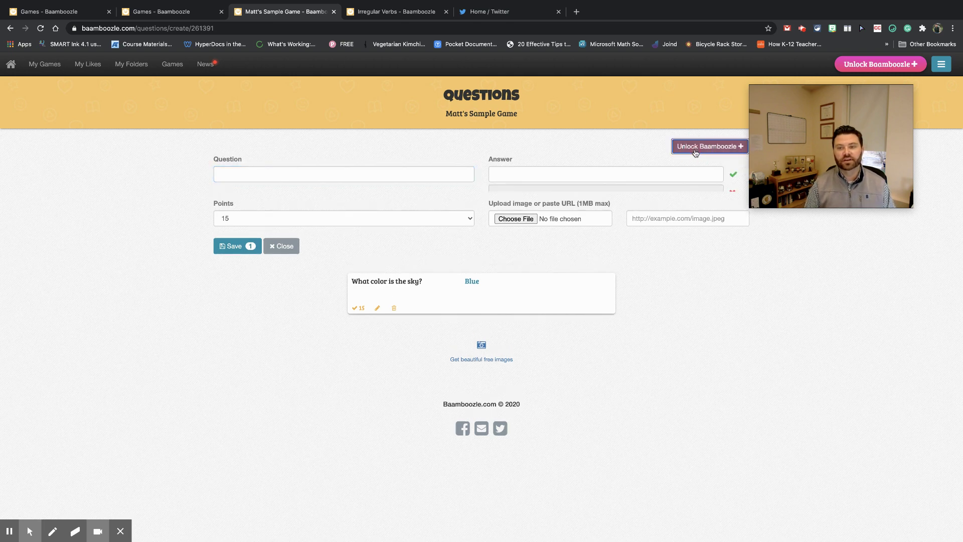
left_click(695, 150)
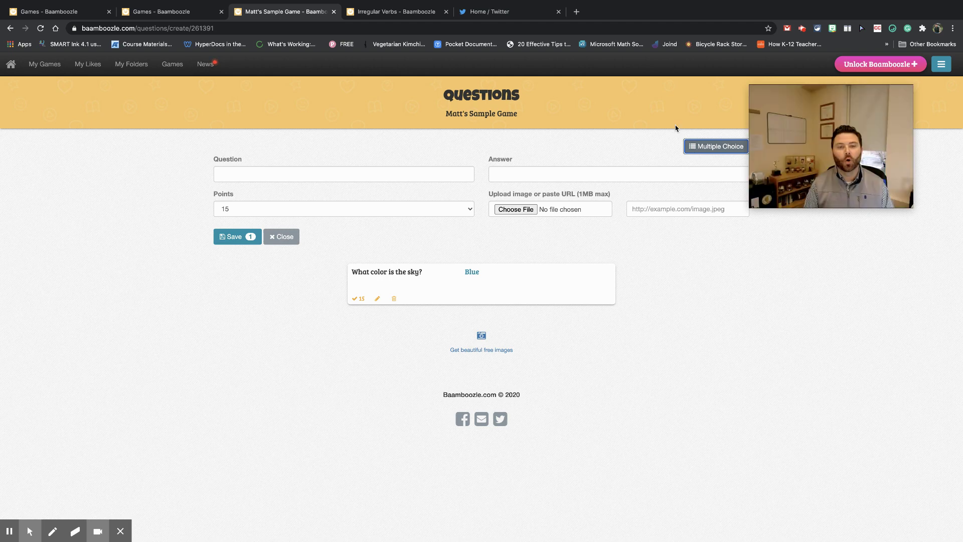
left_click(803, 31)
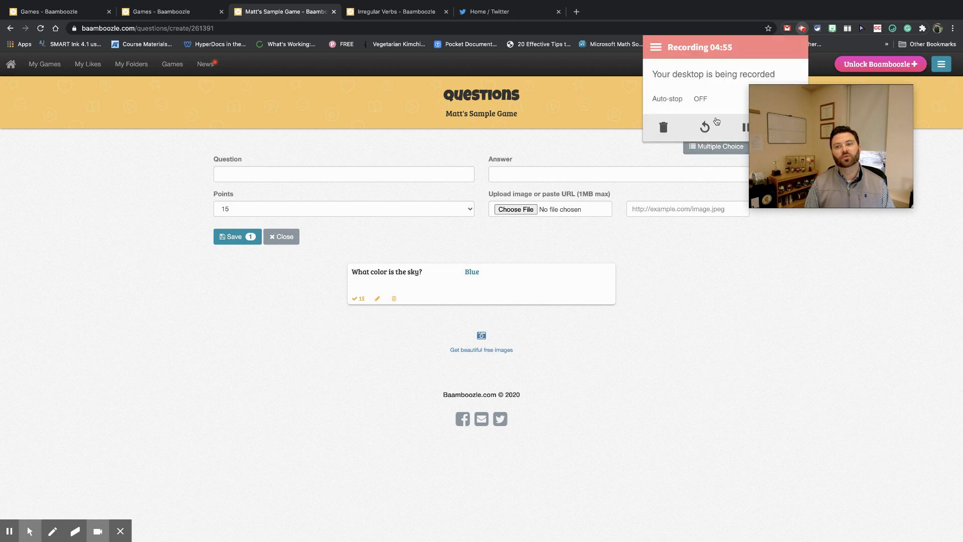